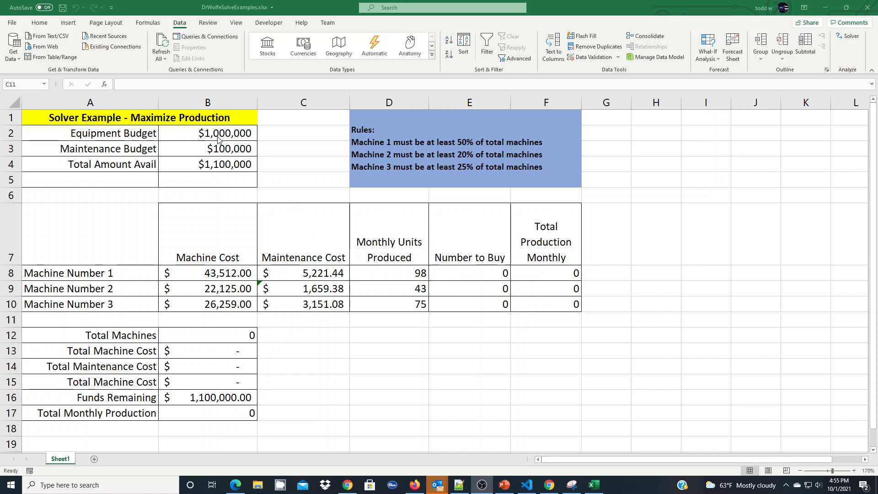
# Step: Examine the formulas behind the total amount available, the monthly production of Machine Number 1, and the summary totals in column B
pyautogui.click(197, 164)
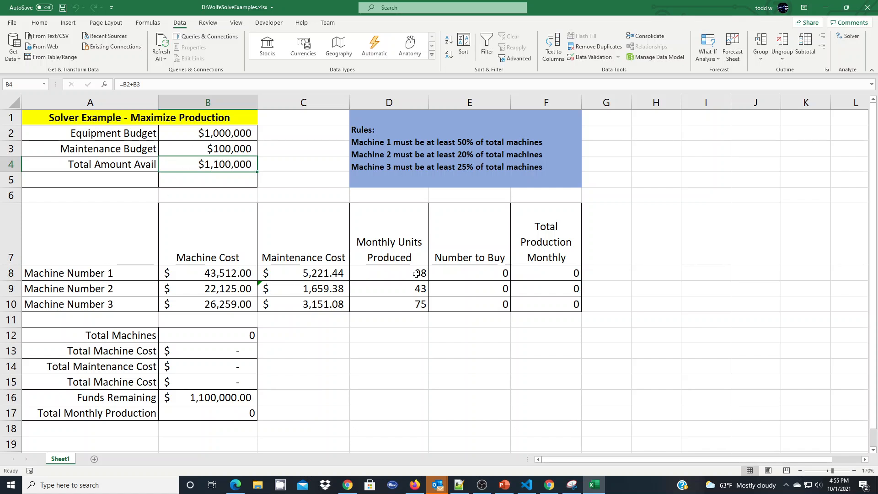
pyautogui.click(536, 275)
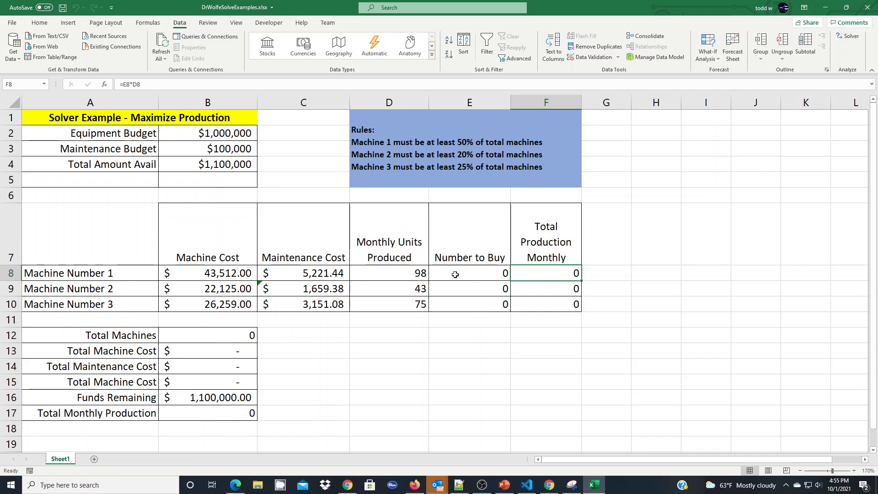
pyautogui.click(223, 334)
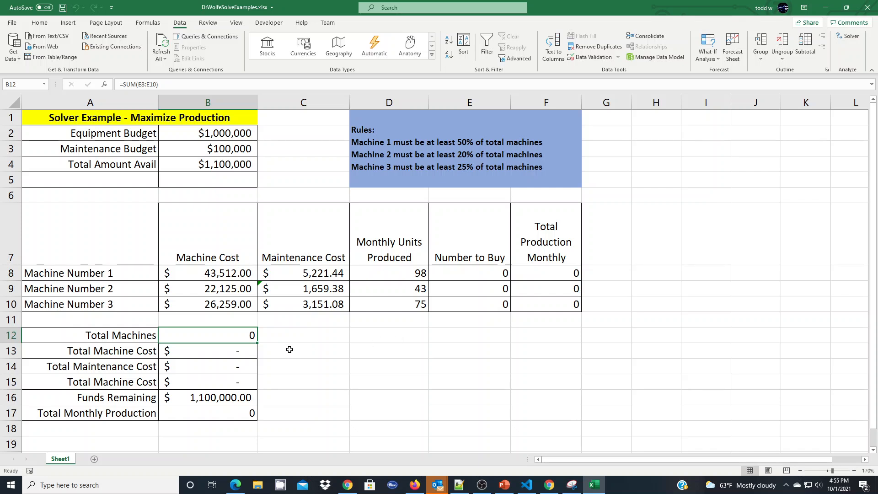
pyautogui.click(193, 353)
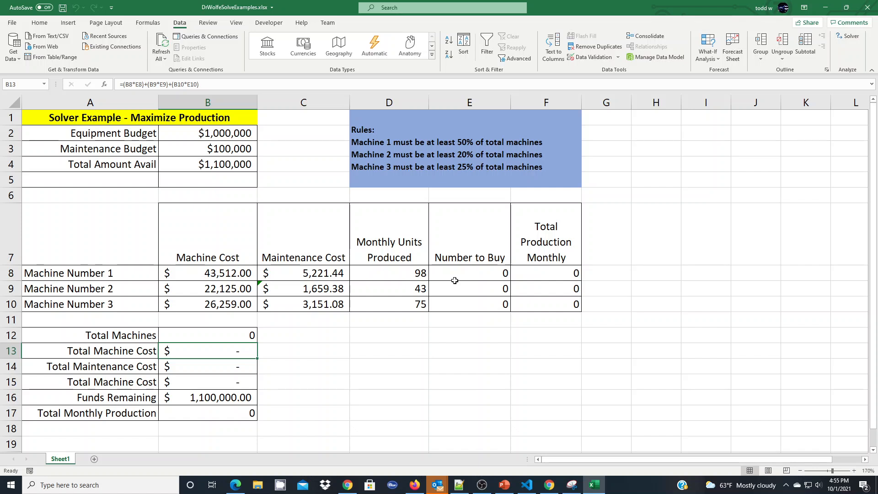
pyautogui.click(204, 365)
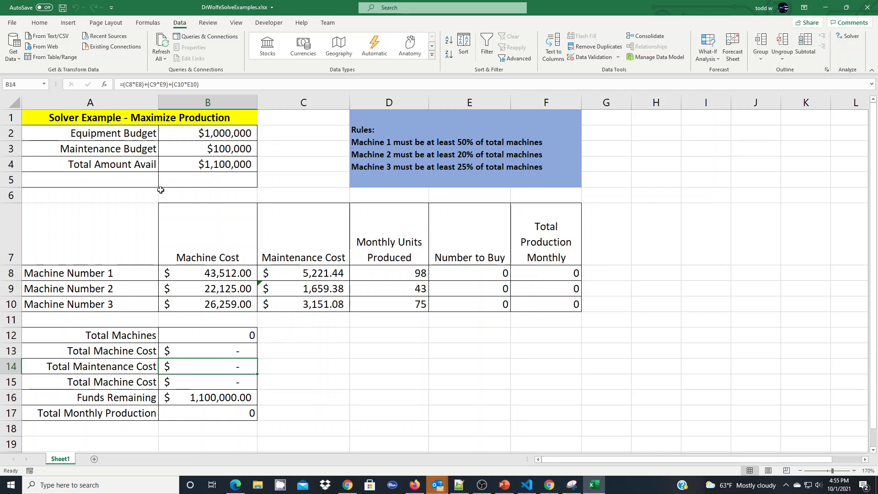
pyautogui.click(204, 414)
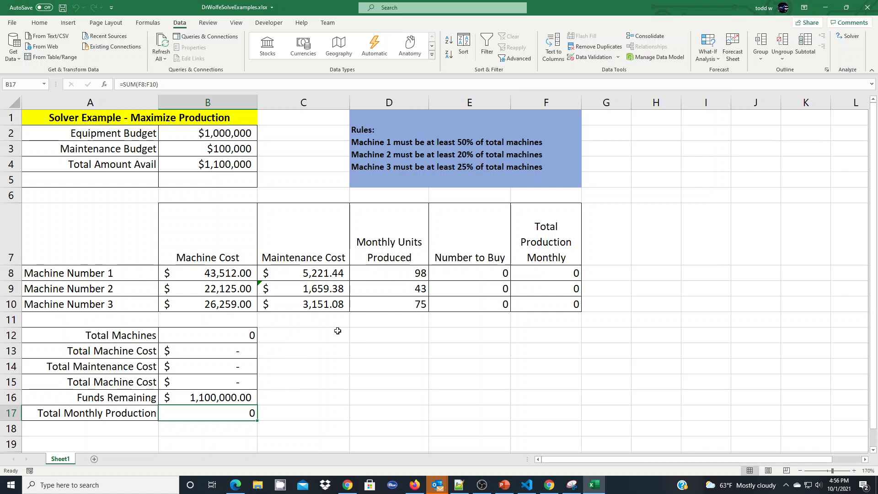
pyautogui.click(371, 338)
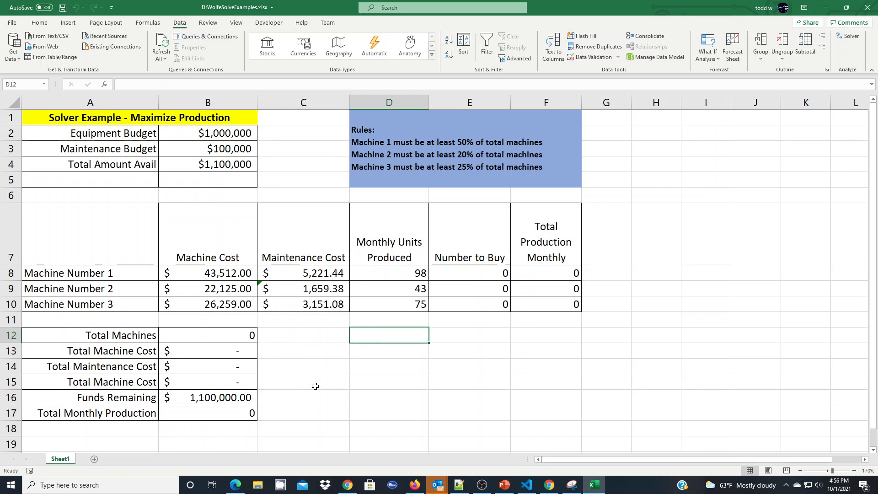
# Step: Enter trial purchase quantities of 2, 1 and 3 for Machine Numbers 1 to 3 in cells E8 to E10
pyautogui.click(457, 275)
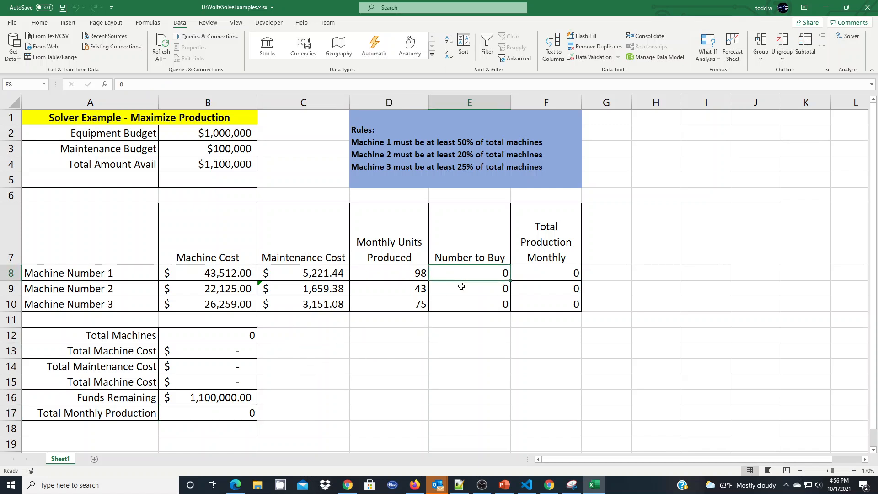
pyautogui.write('2')
pyautogui.press('Return')
pyautogui.write('1')
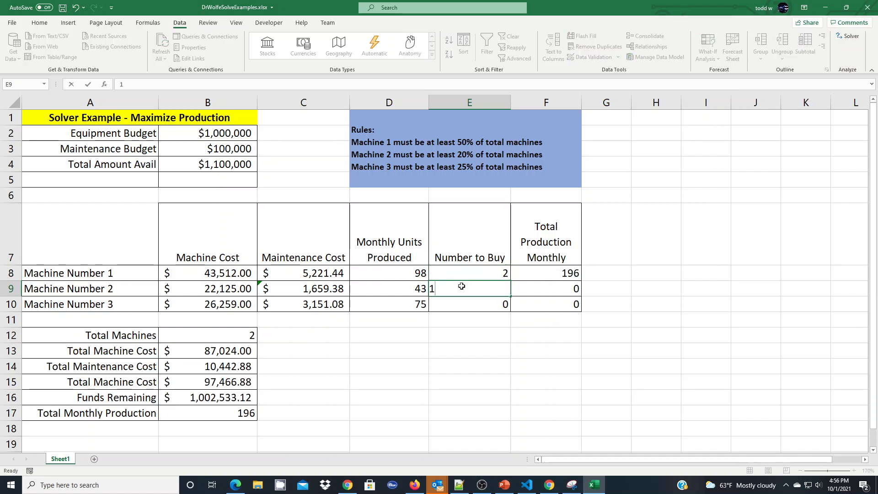
pyautogui.press('Return')
pyautogui.write('3')
pyautogui.press('Return')
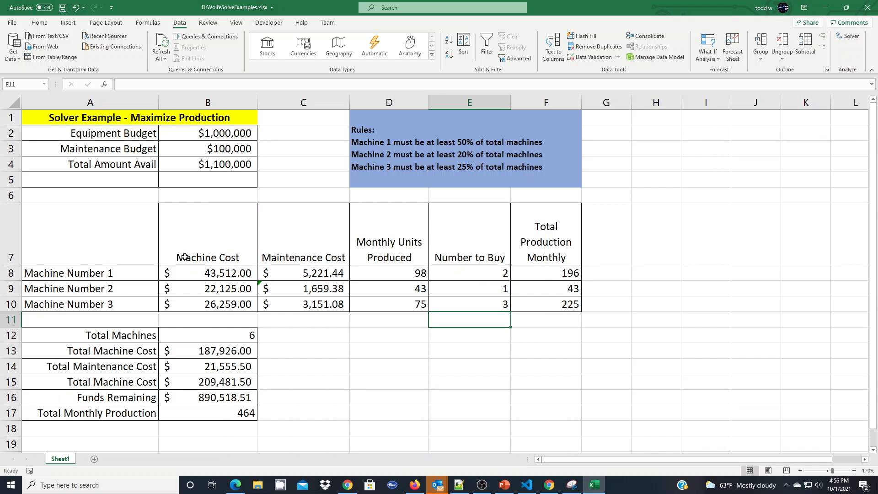
# Step: Check in the list of available Excel add-ins that the Solver Add-in is enabled
pyautogui.click(13, 23)
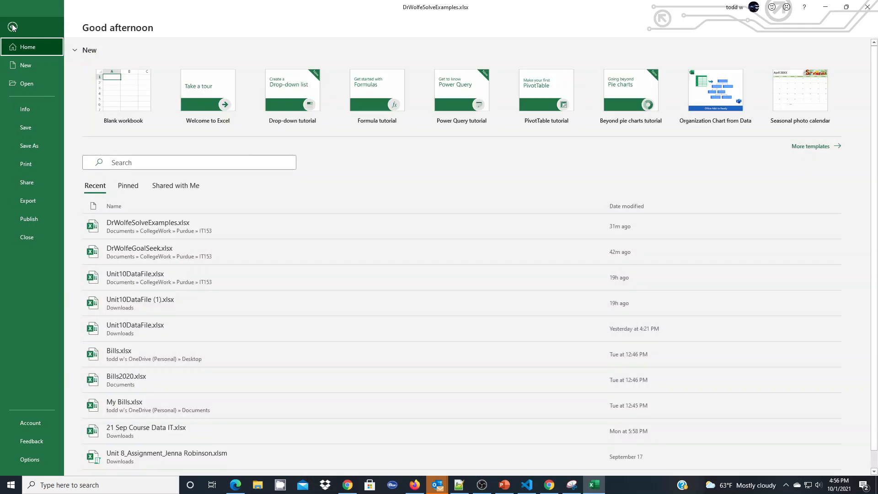
pyautogui.click(27, 459)
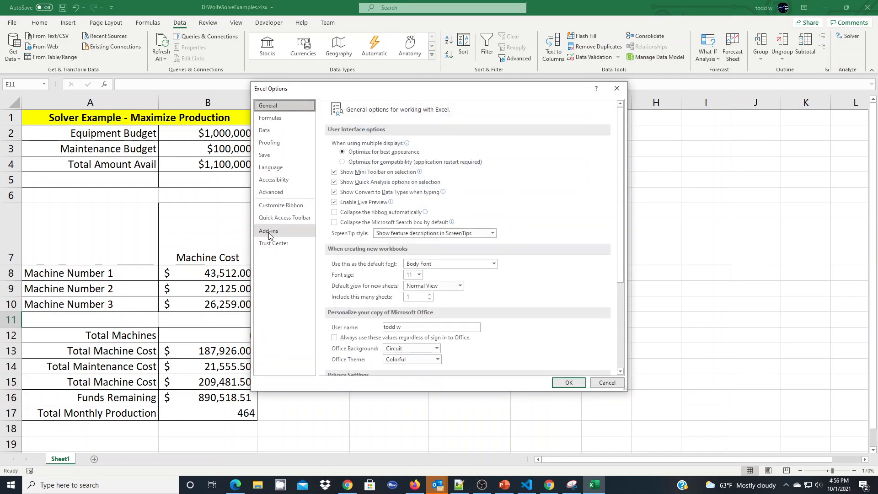
pyautogui.click(268, 232)
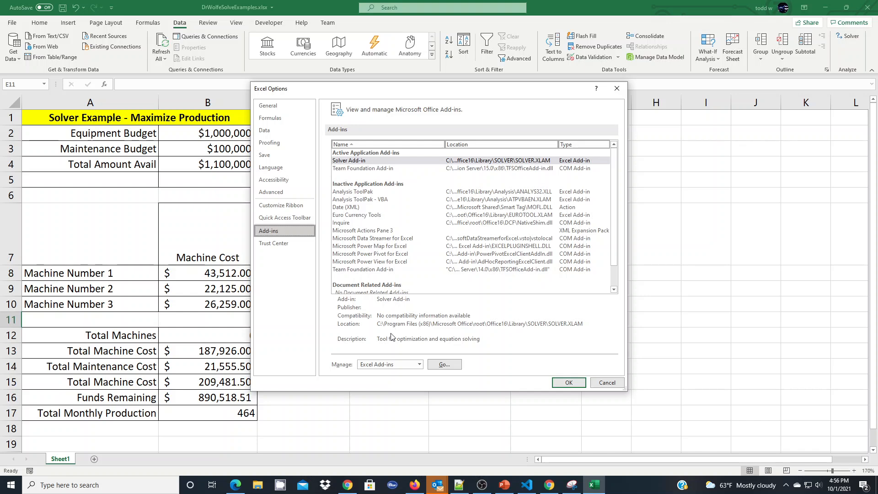
pyautogui.click(444, 365)
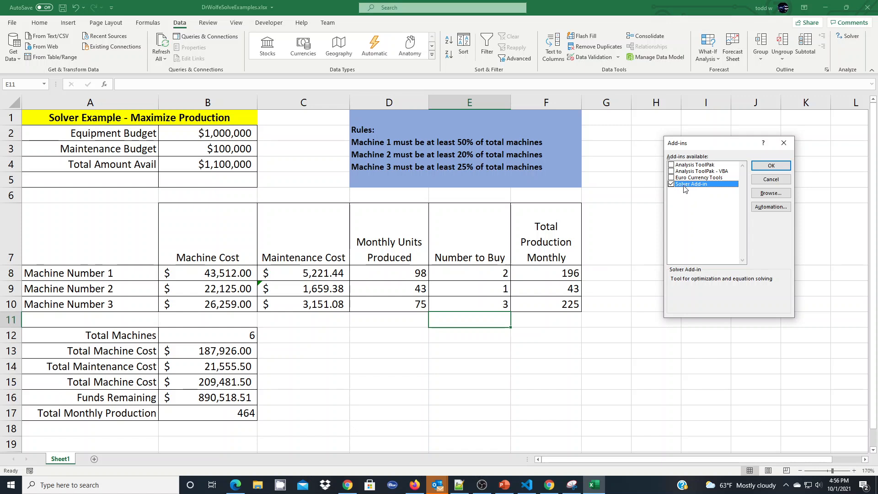
pyautogui.click(768, 170)
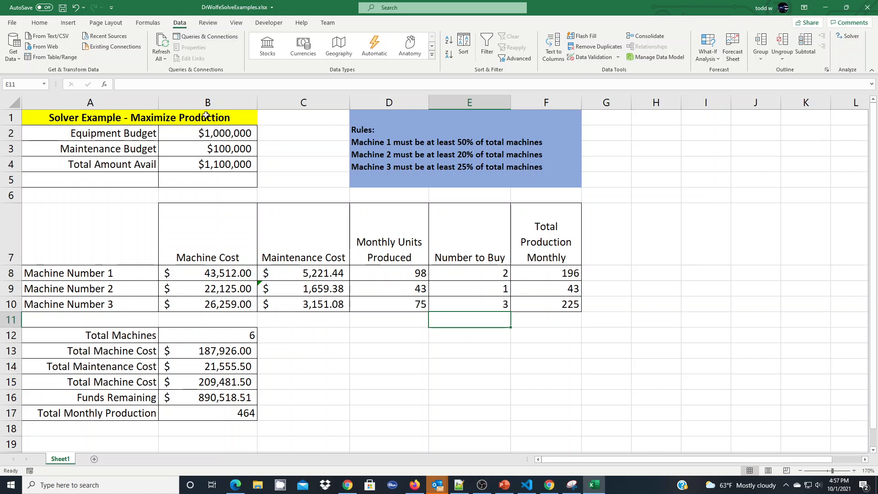
# Step: Start Solver and set the total monthly production in cell B17 as the objective
pyautogui.click(847, 40)
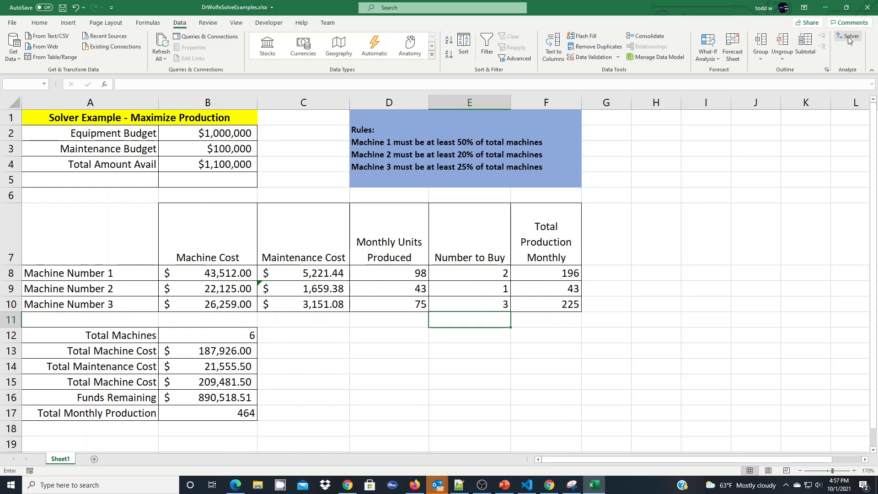
pyautogui.moveTo(715, 103); pyautogui.dragTo(694, 96)
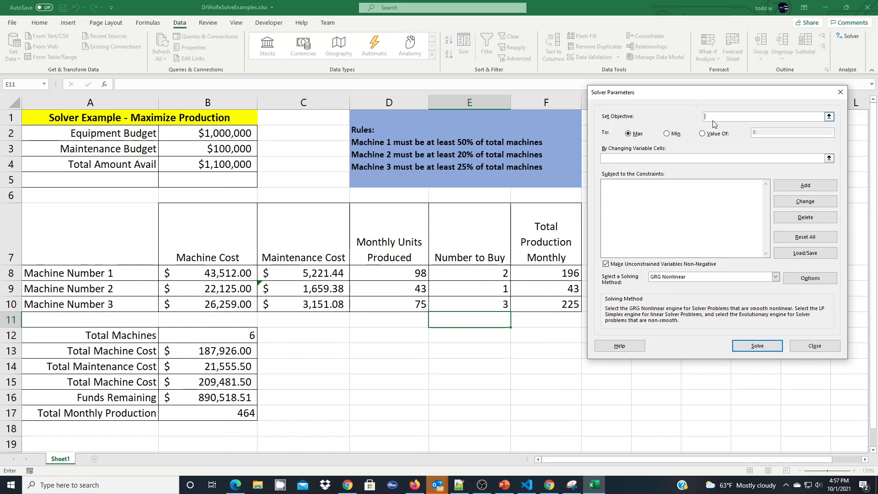
pyautogui.click(203, 414)
# Step: Set the Number to Buy cells E8:E10 as Solver's changing variable cells
pyautogui.click(640, 158)
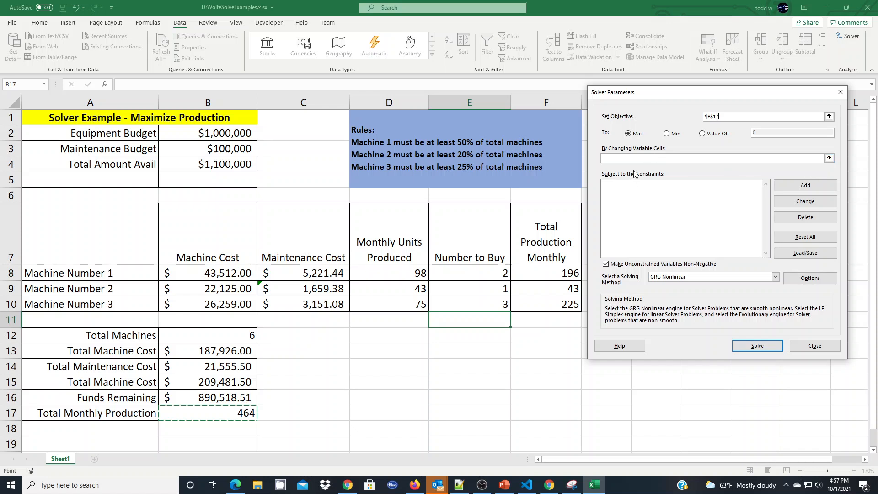
pyautogui.click(828, 160)
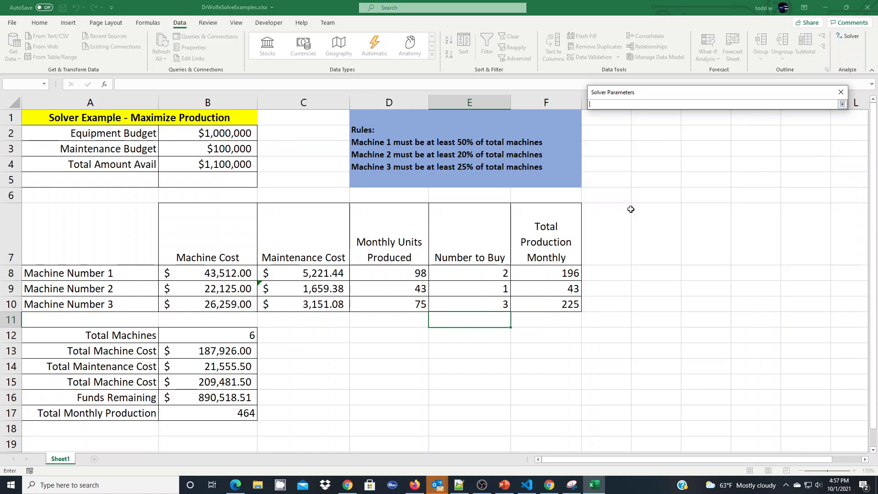
pyautogui.moveTo(456, 273); pyautogui.dragTo(455, 300)
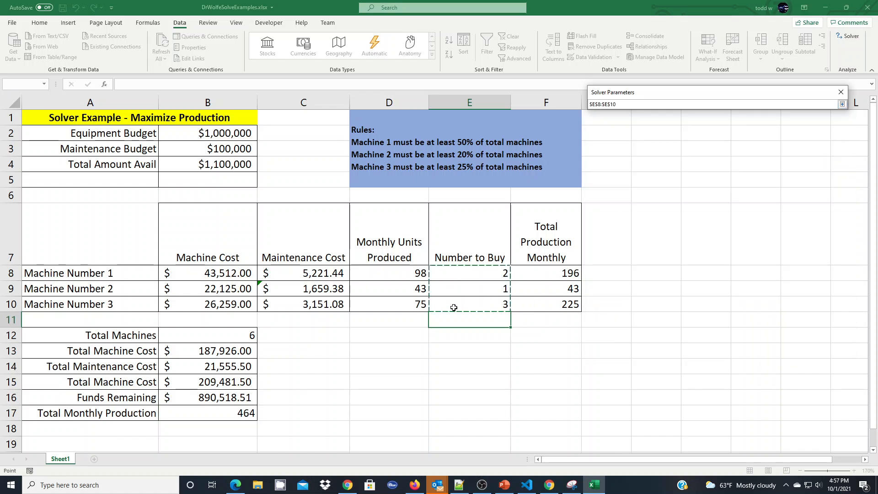
pyautogui.click(841, 104)
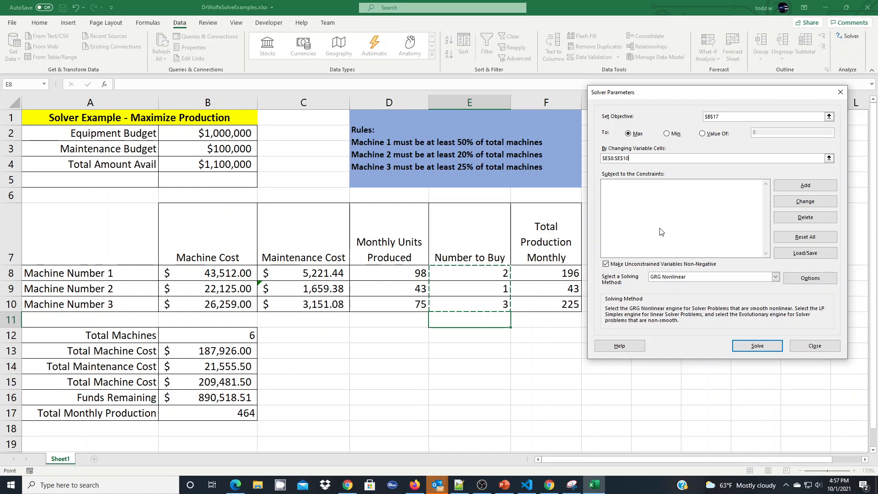
# Step: Add a Solver constraint that requires the Machine Number 1 quantity in E8 to be an integer
pyautogui.click(804, 188)
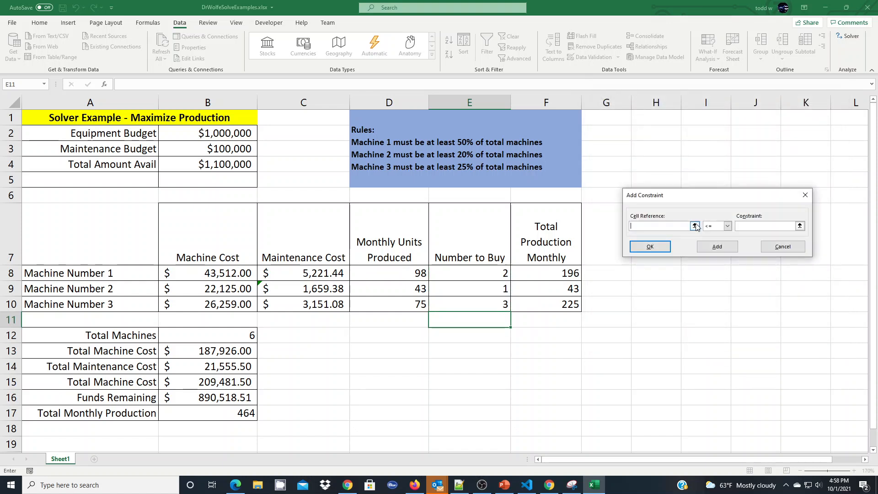
pyautogui.click(469, 273)
pyautogui.click(727, 226)
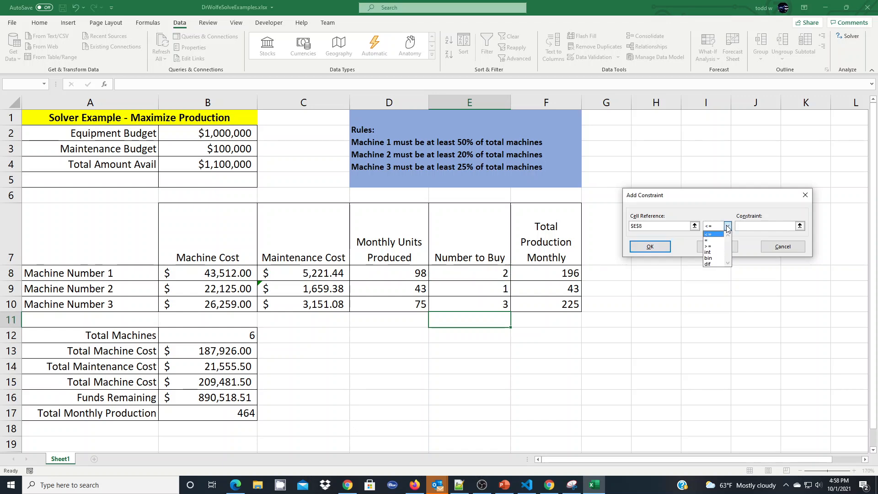
pyautogui.click(714, 252)
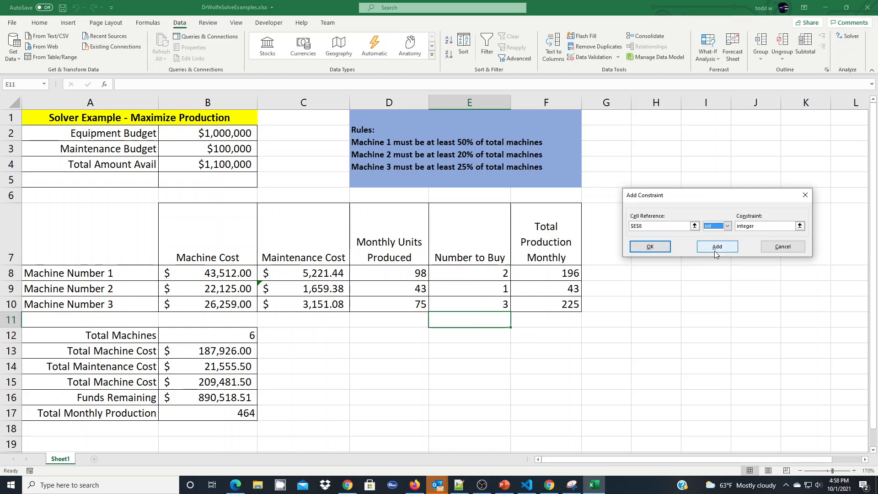
pyautogui.click(658, 247)
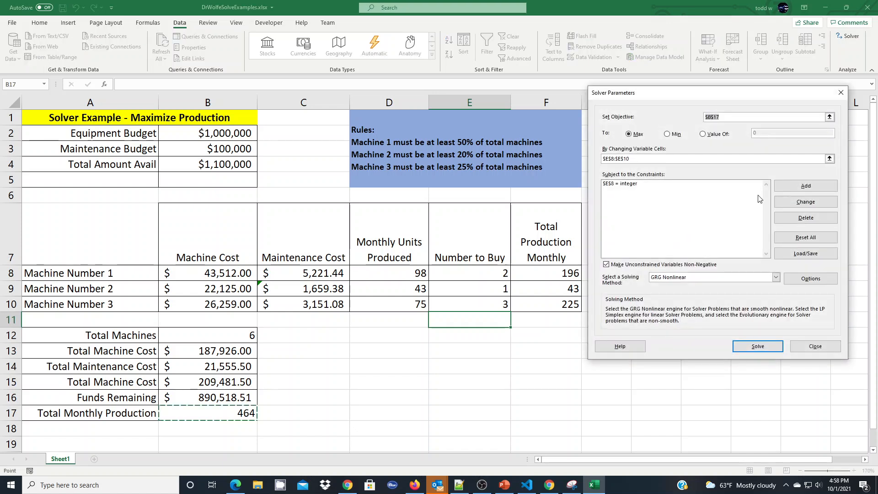
# Step: Add a Solver constraint that requires the Machine Number 2 quantity in E9 to be an integer
pyautogui.click(800, 188)
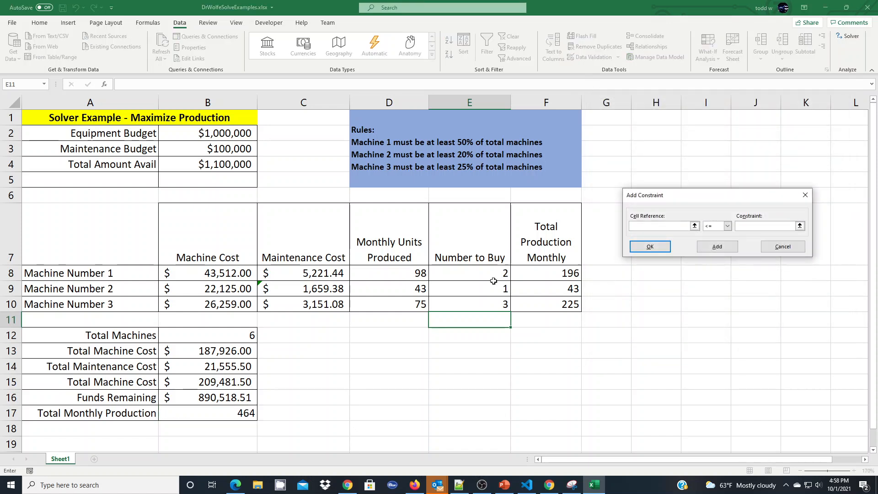
pyautogui.click(479, 287)
pyautogui.click(727, 226)
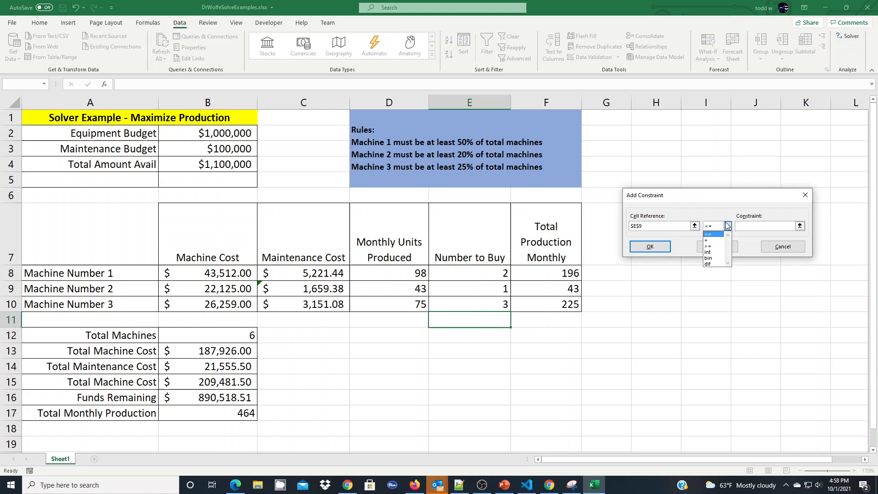
pyautogui.click(708, 252)
pyautogui.click(650, 247)
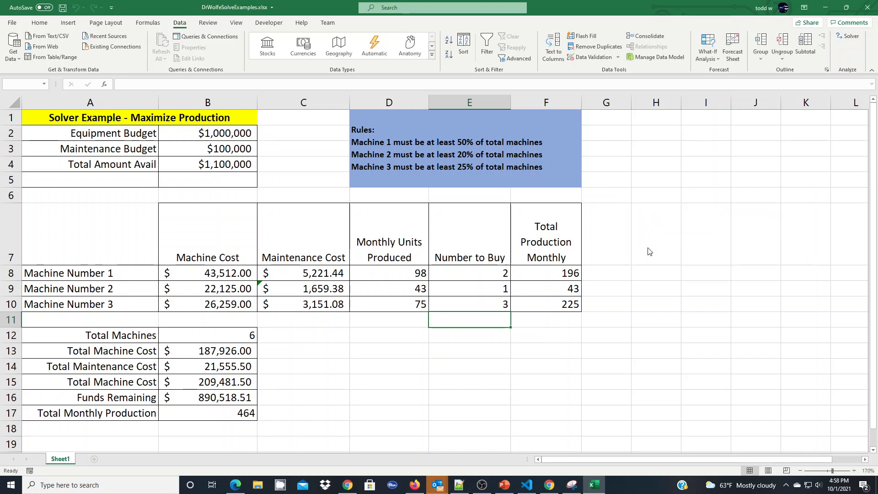
# Step: Add a Solver constraint that requires the Machine Number 3 quantity in E10 to be an integer
pyautogui.click(784, 187)
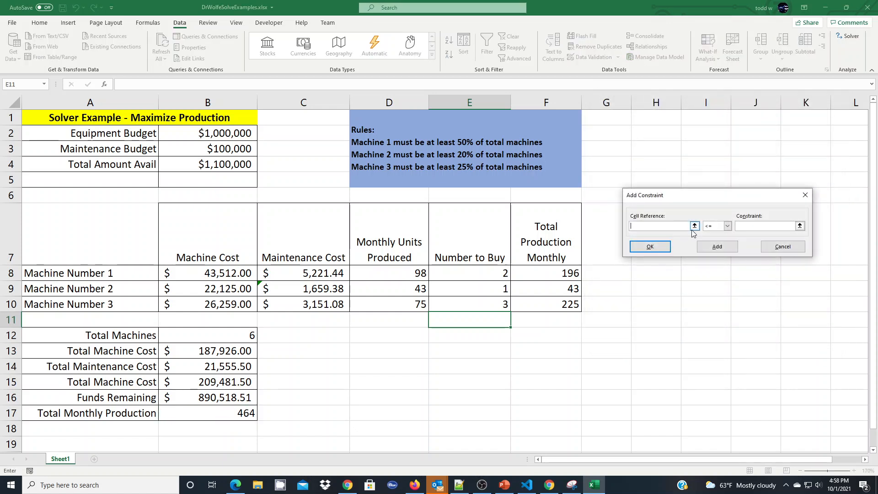
pyautogui.click(462, 304)
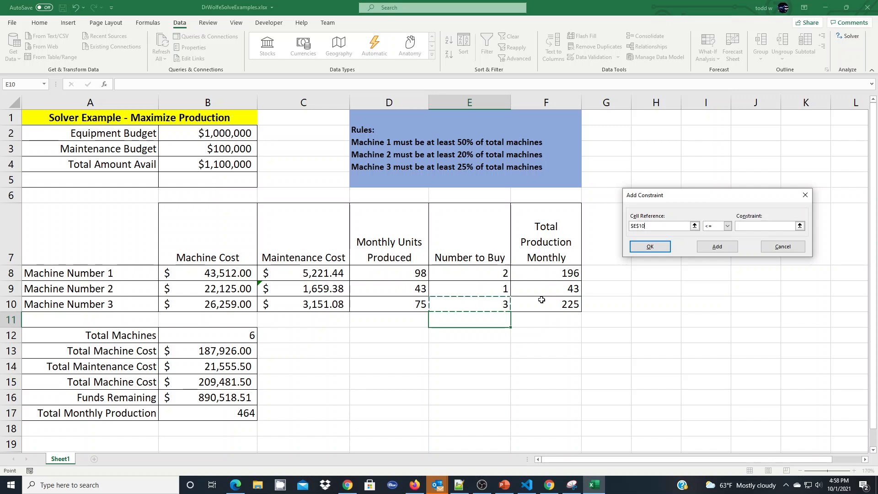
pyautogui.click(727, 226)
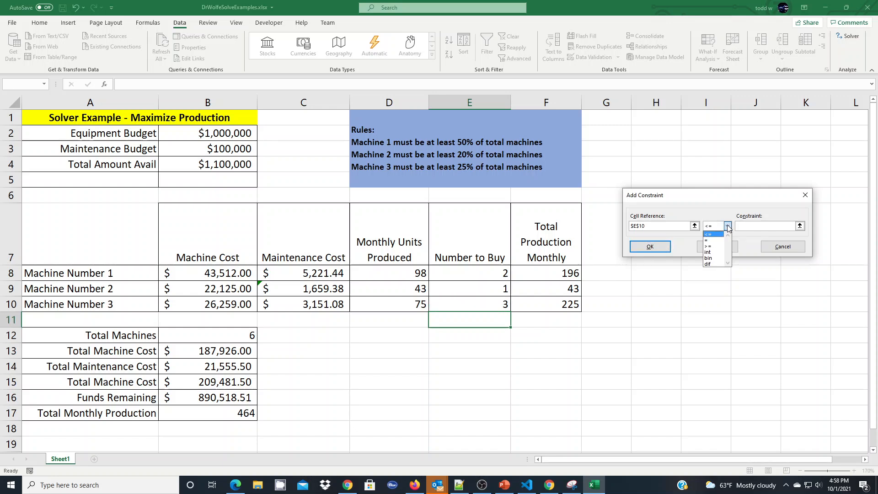
pyautogui.click(709, 252)
pyautogui.click(652, 248)
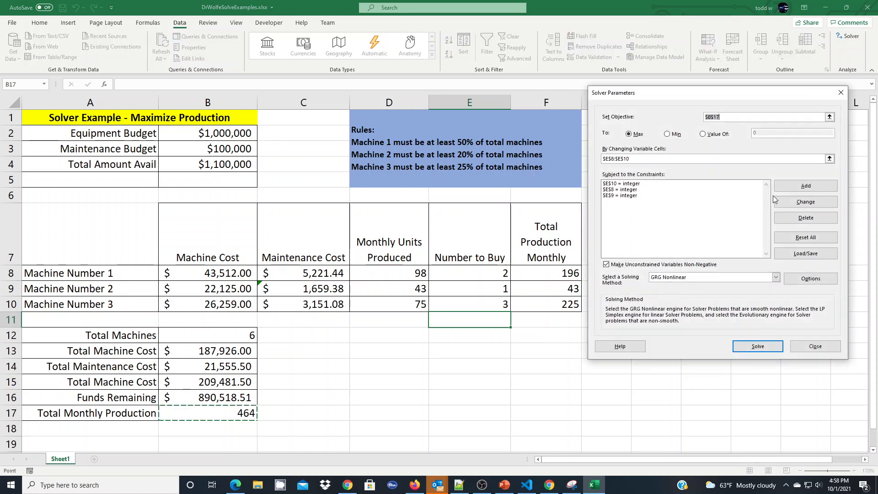
# Step: Add a Solver constraint that keeps the combined machine cost in B15 less than or equal to the Total Amount Avail in B4
pyautogui.click(782, 185)
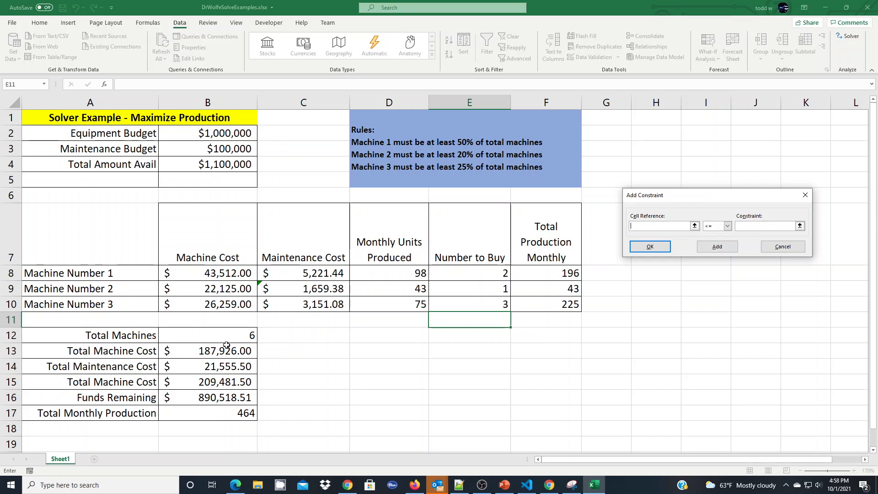
pyautogui.click(204, 382)
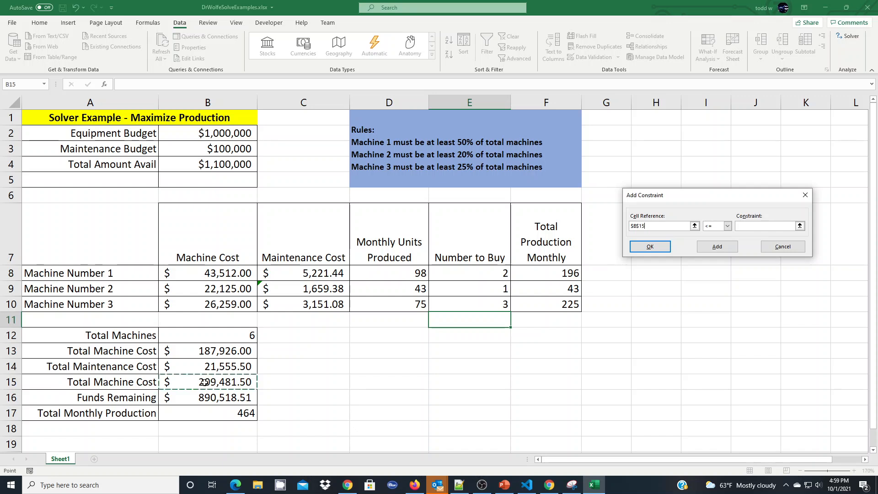
pyautogui.click(727, 226)
pyautogui.click(711, 235)
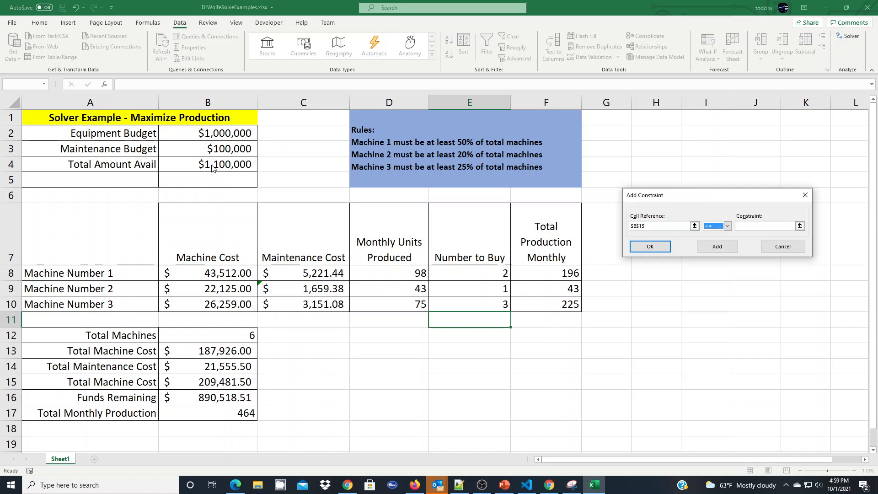
pyautogui.click(795, 226)
pyautogui.click(799, 226)
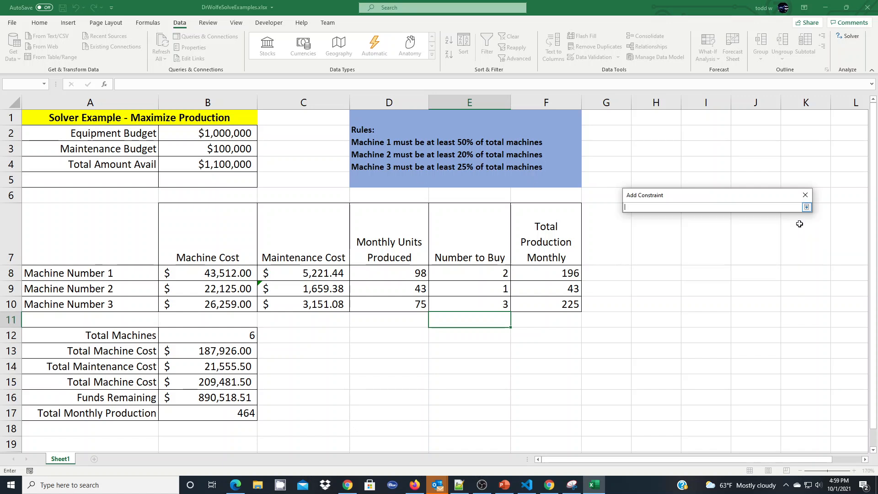
pyautogui.click(208, 168)
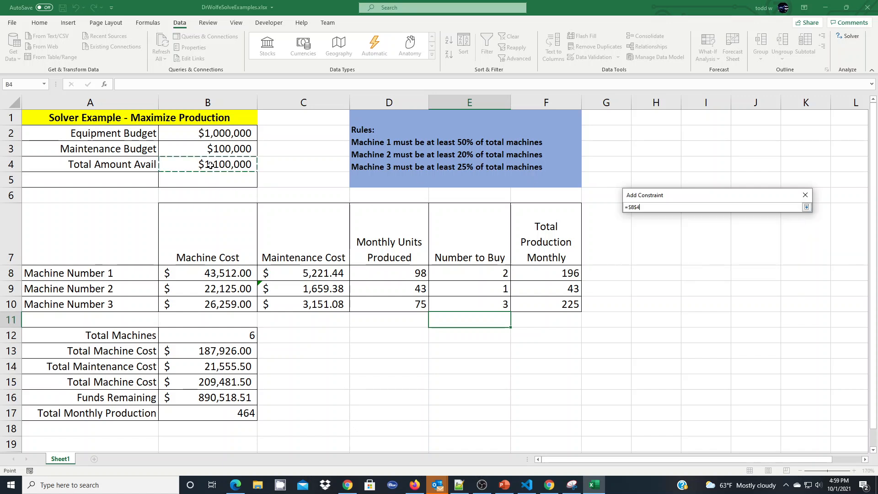
pyautogui.click(806, 207)
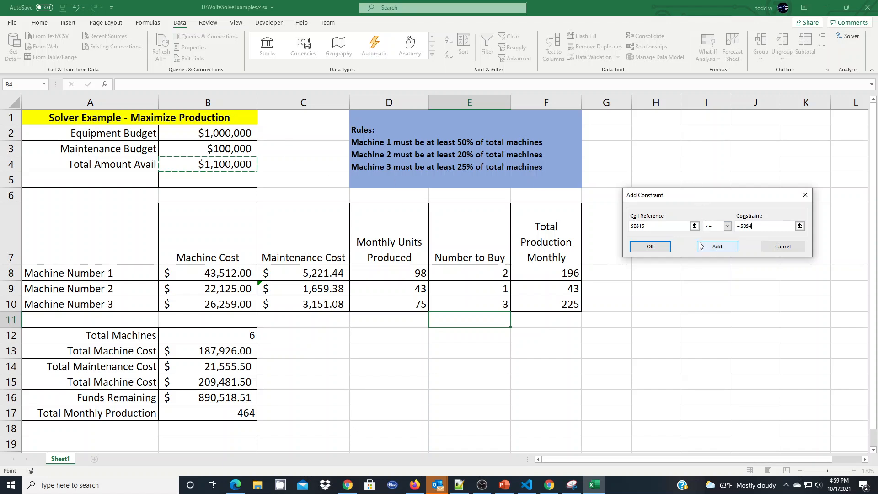
pyautogui.click(715, 250)
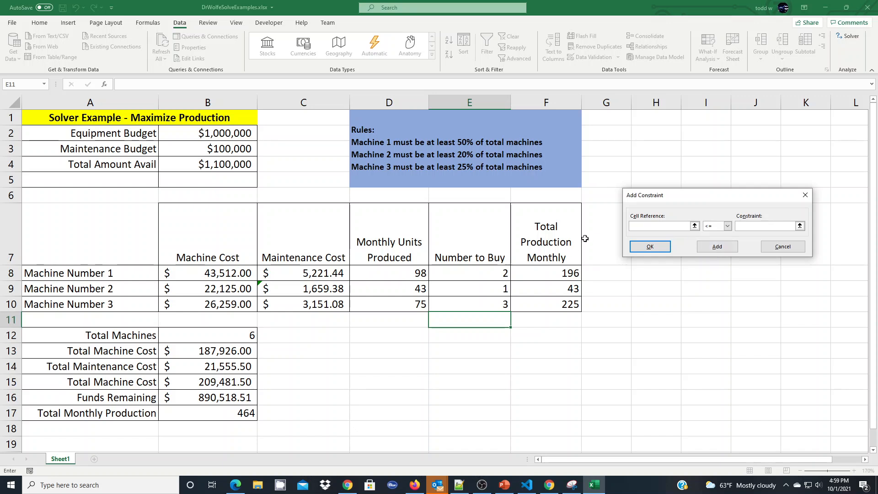
# Step: Add a Solver constraint that keeps the Total Maintenance Cost in B14 less than or equal to the Maintenance Budget in B3
pyautogui.click(214, 367)
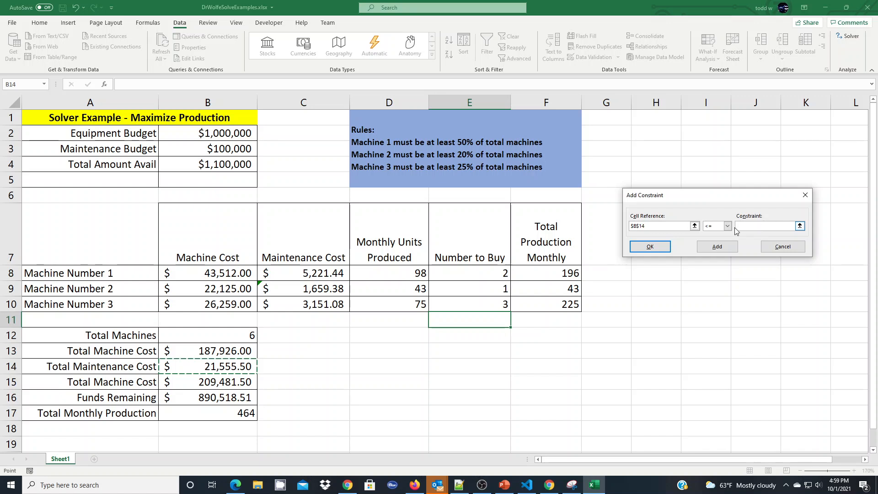
pyautogui.click(193, 150)
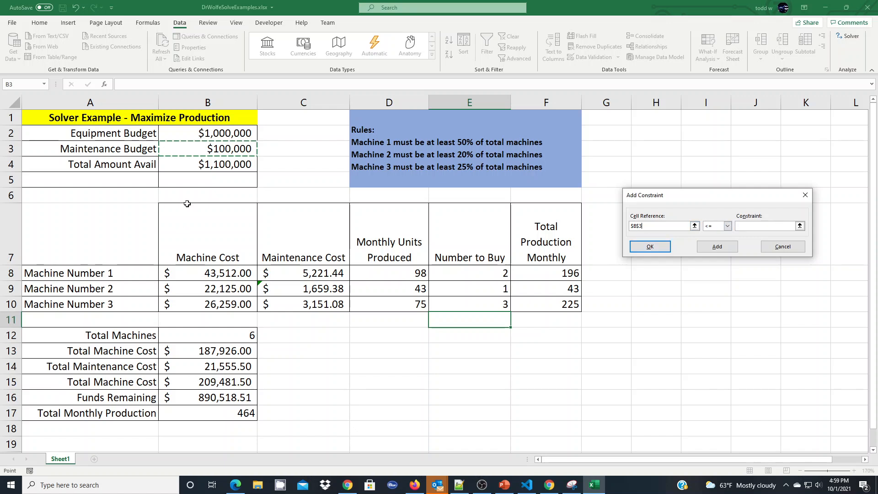
pyautogui.click(207, 369)
pyautogui.click(748, 225)
pyautogui.click(214, 150)
pyautogui.click(709, 250)
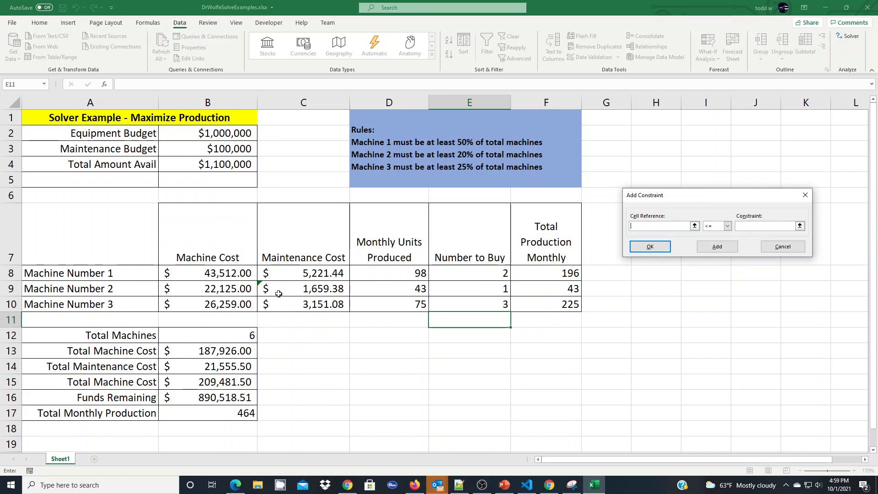
# Step: Add a Solver constraint that keeps the Total Machine Cost in B13 less than or equal to the Equipment Budget in B2
pyautogui.click(199, 352)
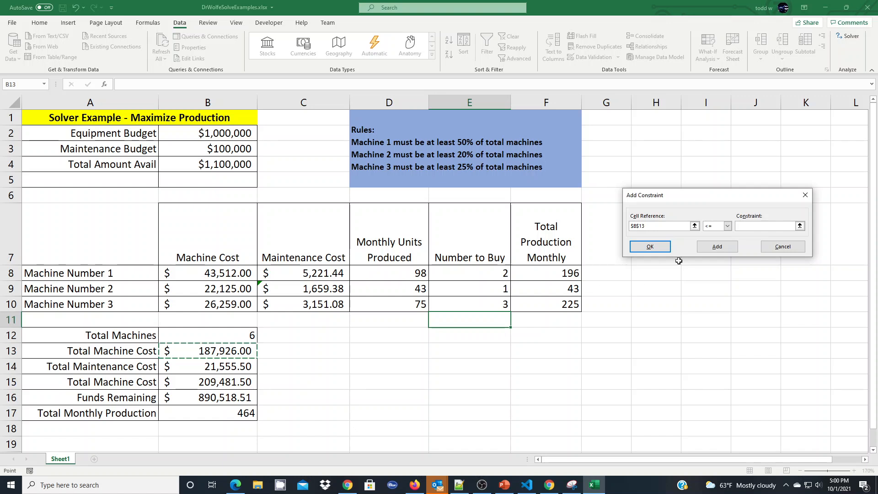
pyautogui.click(747, 225)
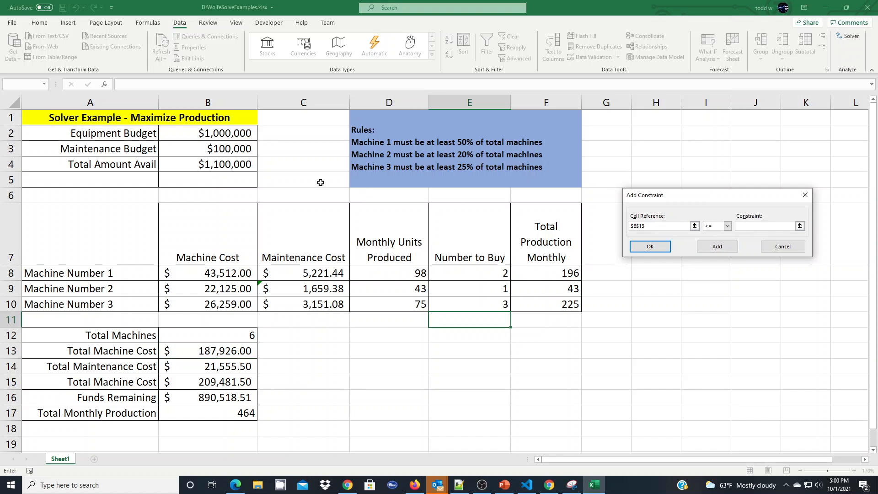
pyautogui.click(209, 135)
pyautogui.click(655, 249)
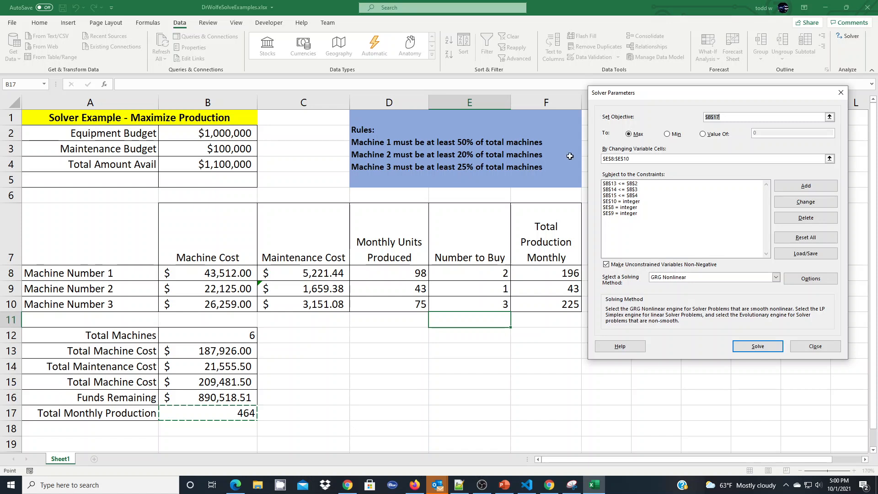
# Step: Add a Solver constraint requiring the Machine Number 1 quantity in E8 to be at least Total Machines times 0.5 (B12*.5)
pyautogui.click(808, 189)
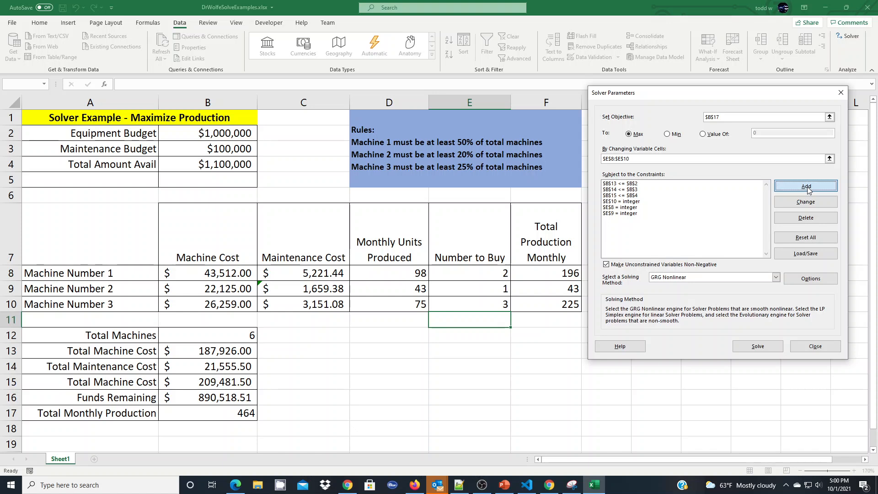
pyautogui.click(808, 187)
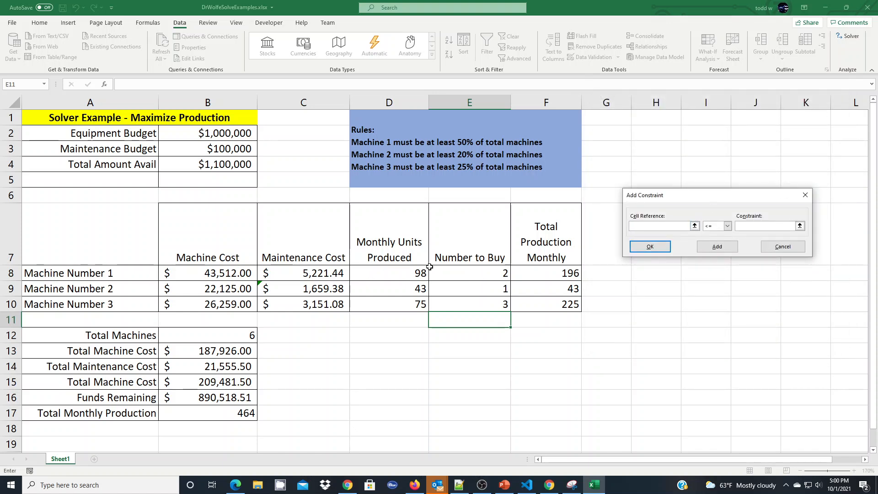
pyautogui.click(467, 273)
pyautogui.click(728, 226)
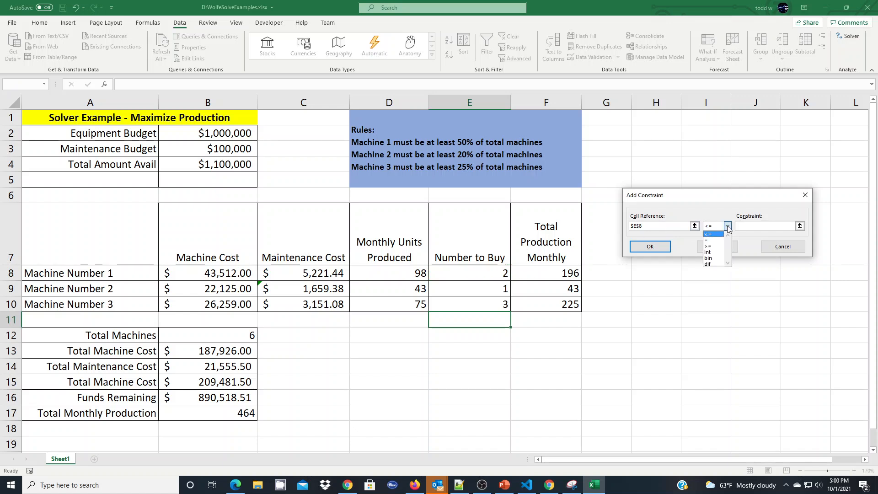
pyautogui.click(712, 247)
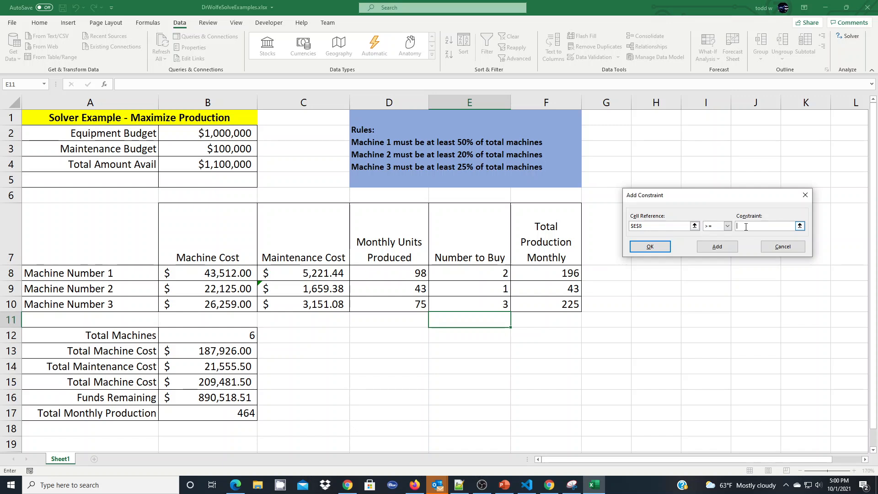
pyautogui.press('Tab')
pyautogui.click(229, 337)
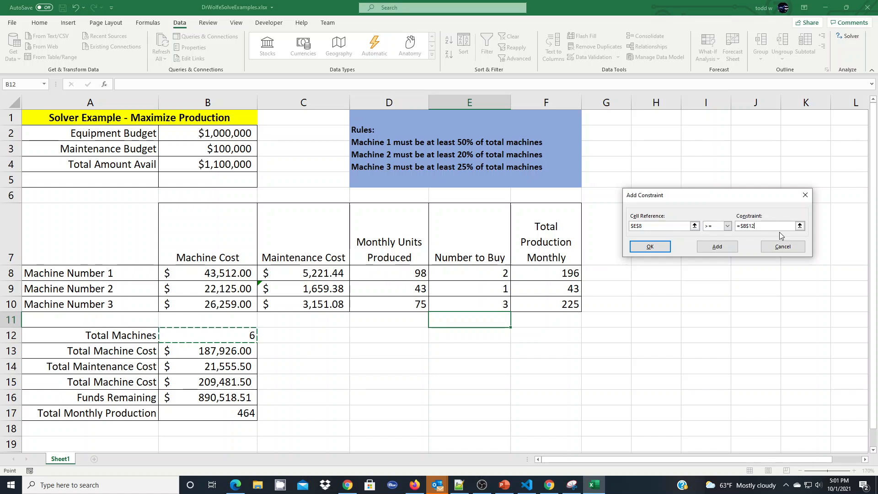
pyautogui.write('*.5')
pyautogui.click(721, 250)
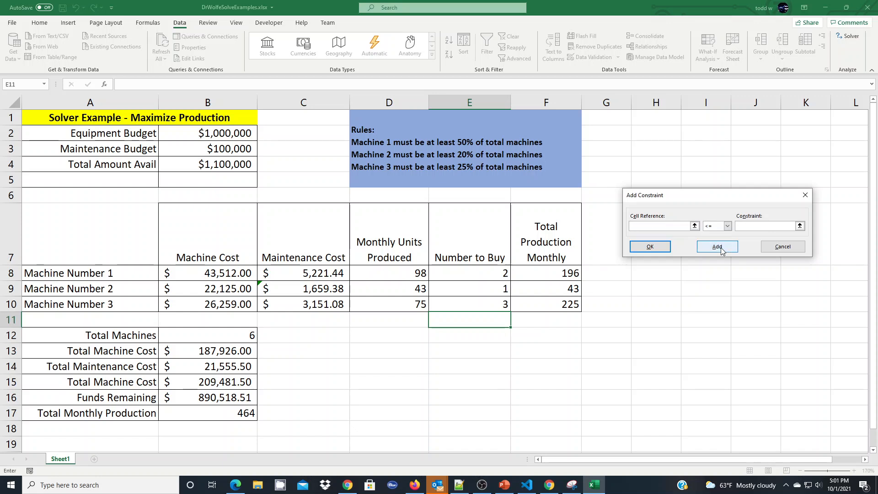
# Step: Add a Solver constraint requiring the Machine Number 2 quantity in E9 to be at least Total Machines times 0.2 (B12*.2)
pyautogui.click(457, 291)
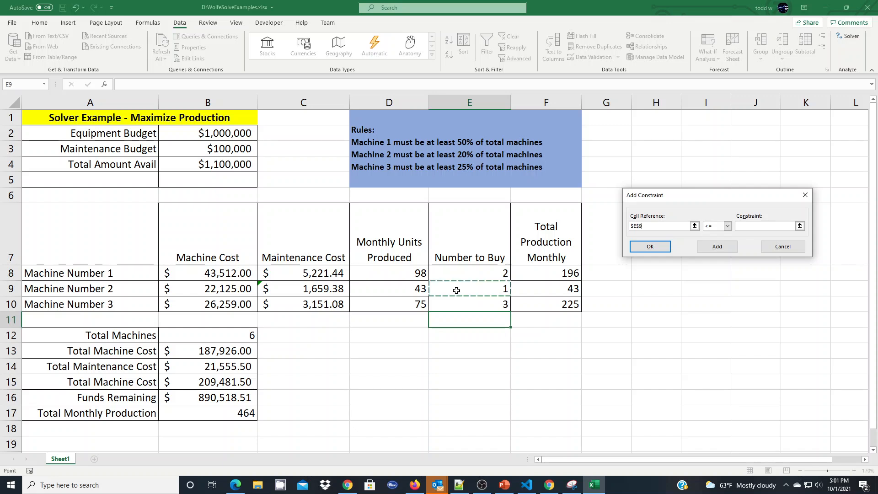
pyautogui.click(728, 227)
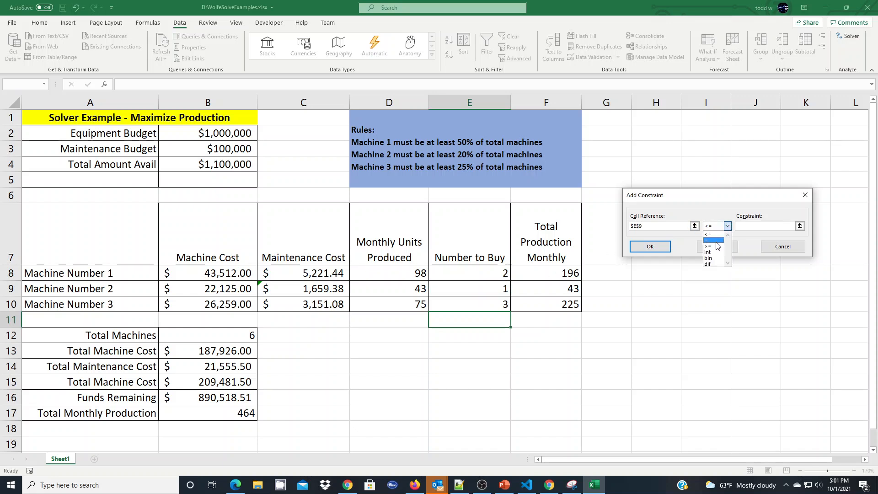
pyautogui.click(716, 246)
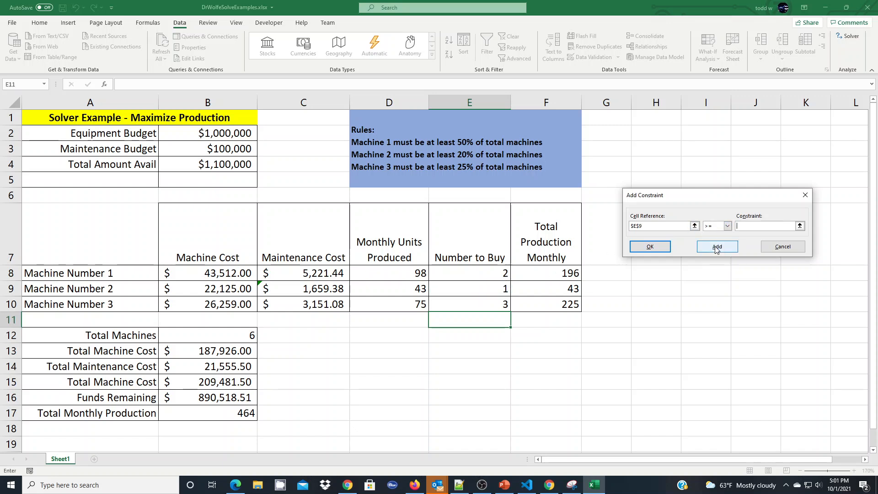
pyautogui.click(215, 334)
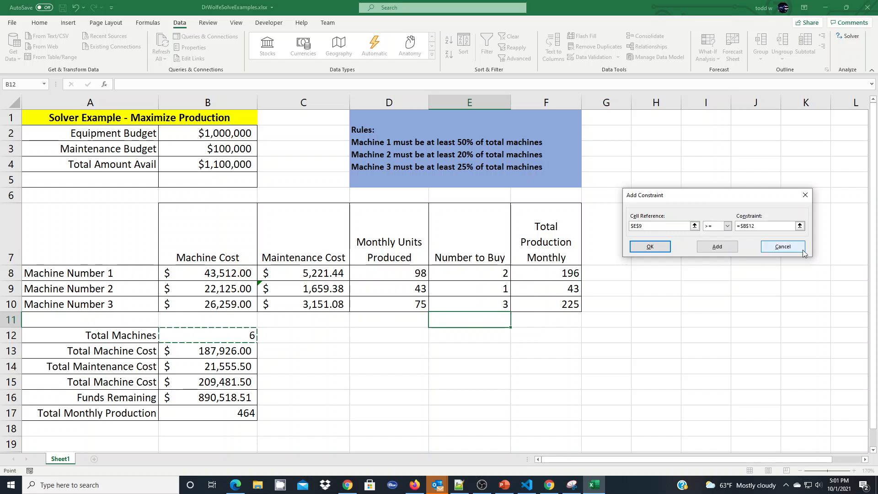
pyautogui.write('*.2')
pyautogui.click(710, 248)
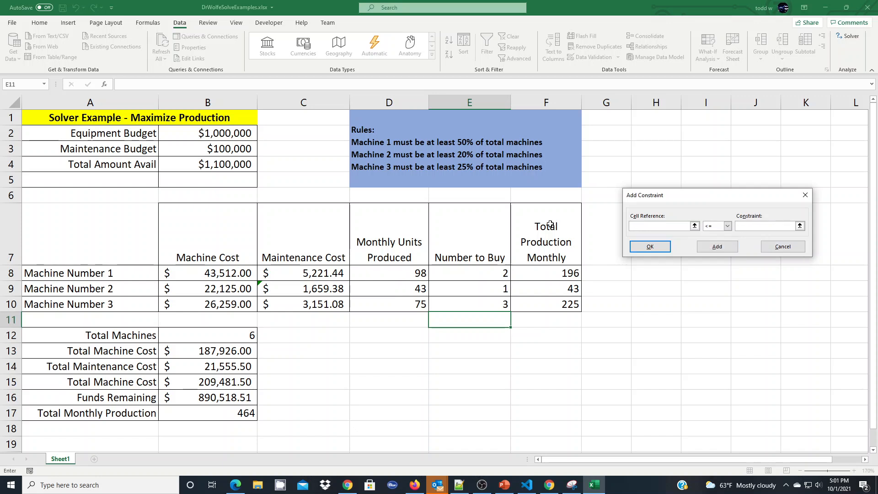
# Step: Add a Solver constraint requiring the Machine Number 3 quantity in E10 to be at least 0.25 times Total Machines (.25*B12)
pyautogui.click(460, 301)
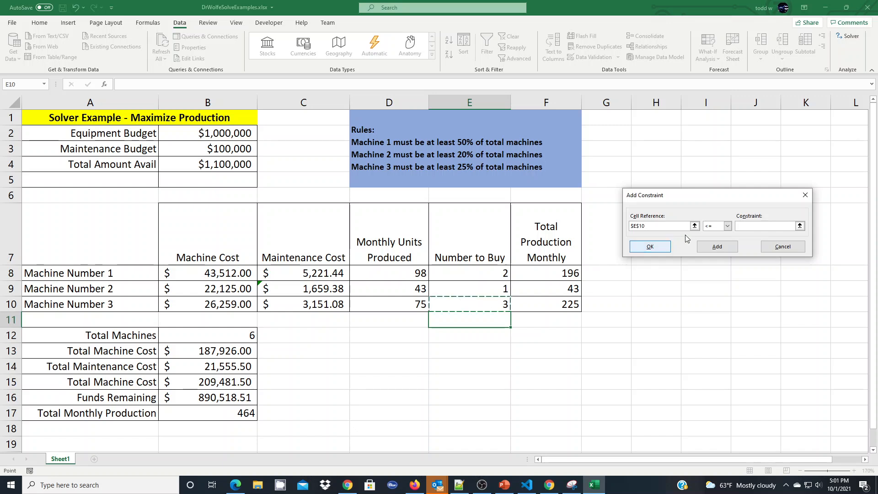
pyautogui.click(727, 226)
pyautogui.click(712, 246)
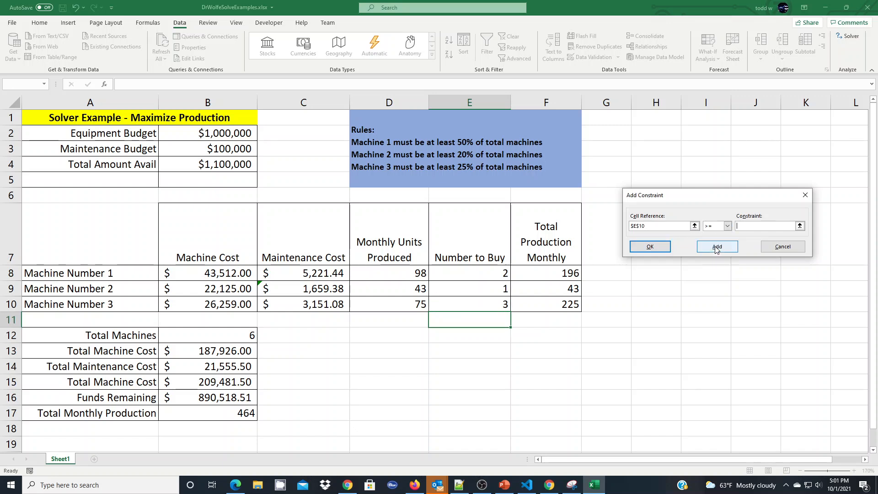
pyautogui.click(740, 228)
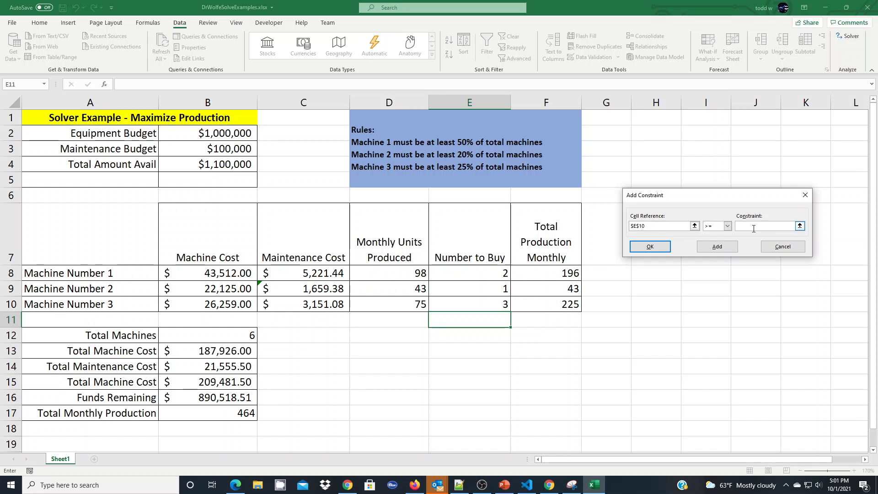
pyautogui.write('.25*')
pyautogui.click(223, 338)
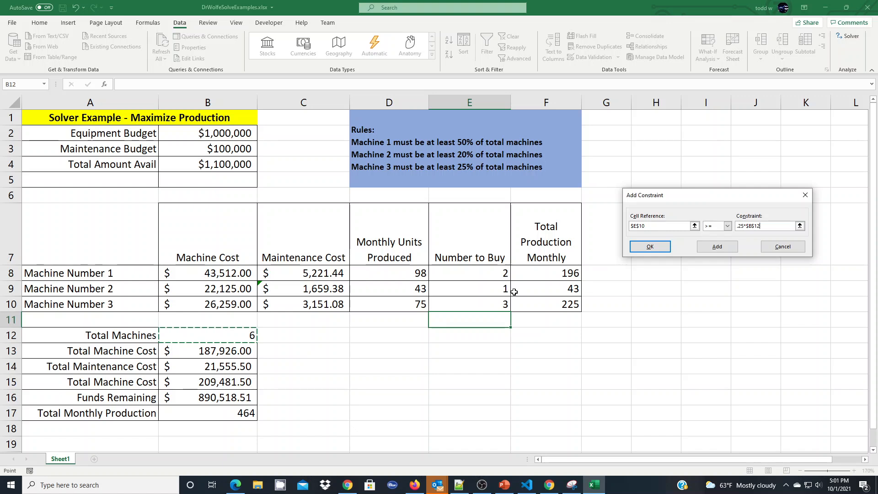
pyautogui.click(643, 251)
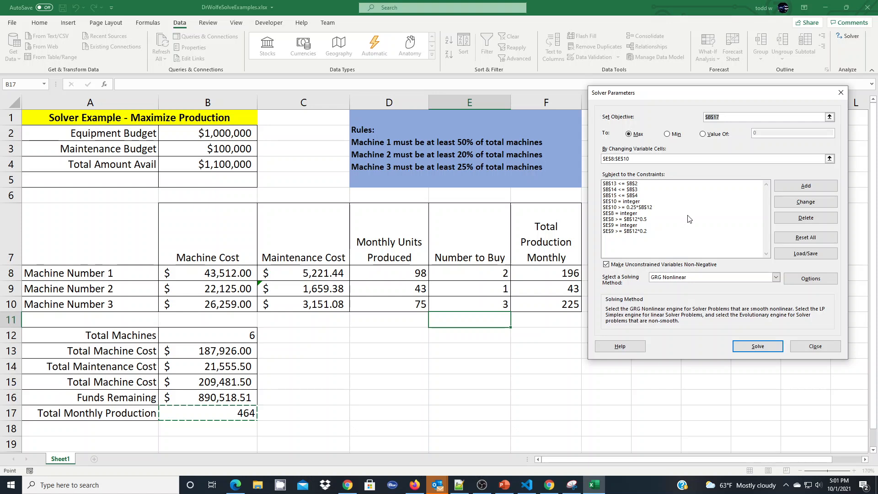
# Step: Solve the model for maximum monthly production and keep the Solver solution in the worksheet
pyautogui.click(752, 347)
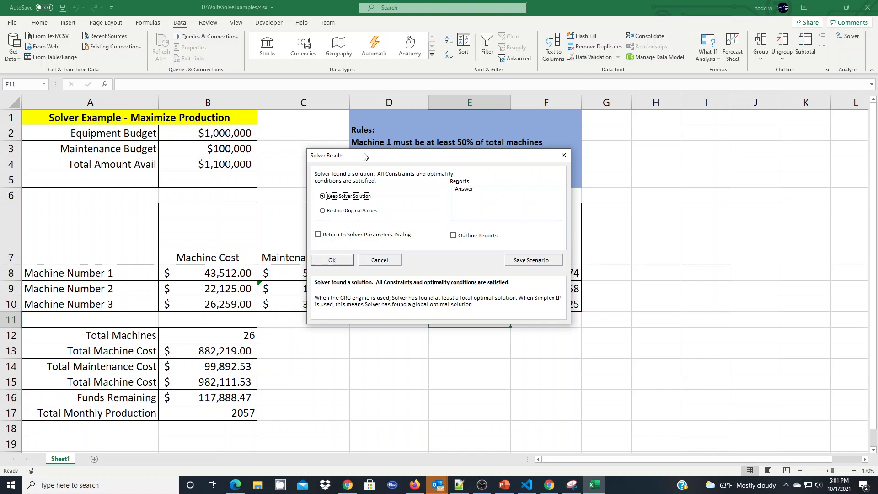
pyautogui.click(331, 265)
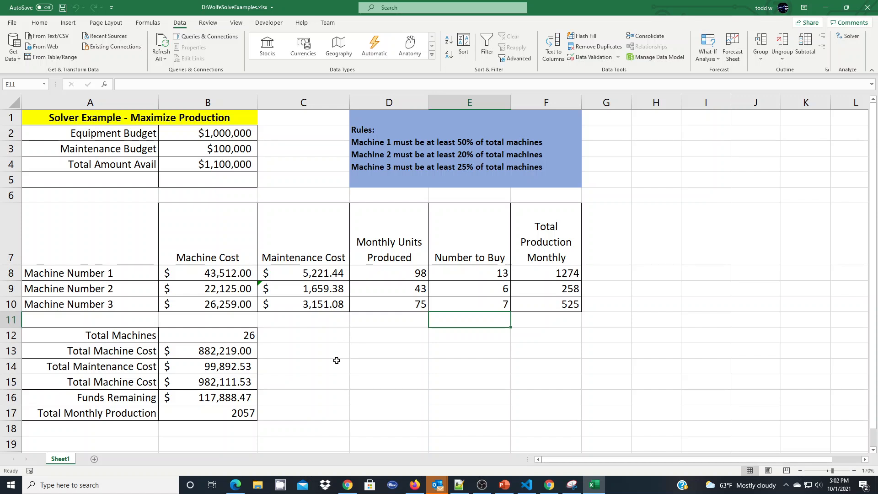
# Step: Examine the Total Monthly Production and Funds Remaining cells, and reopen the Solver parameters to review the objective and constraints
pyautogui.click(209, 413)
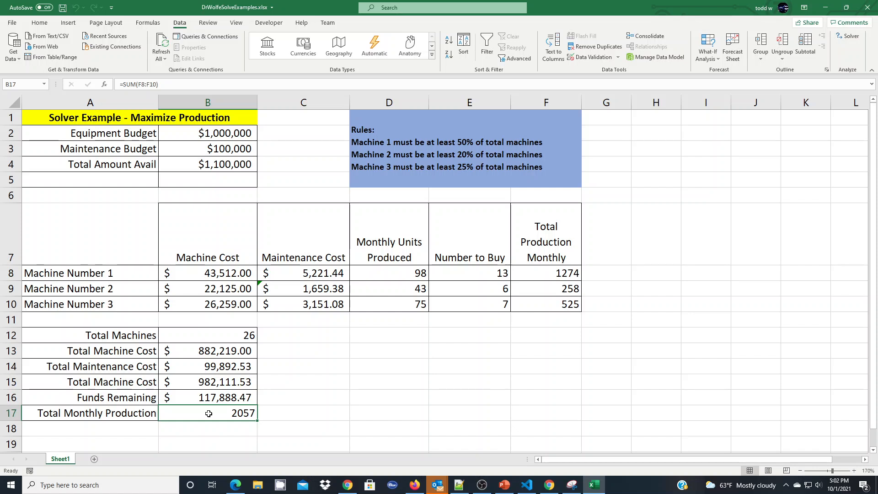
pyautogui.click(245, 398)
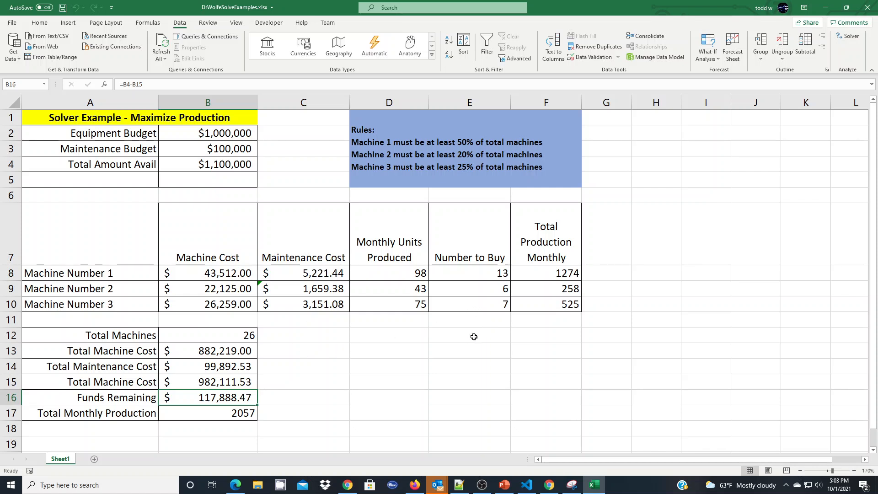
pyautogui.click(848, 40)
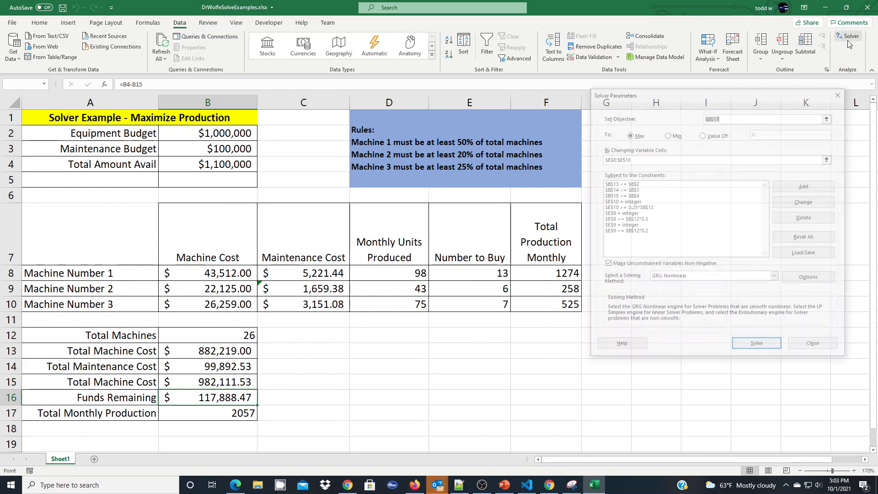
pyautogui.moveTo(717, 98)
pyautogui.mouseDown()
pyautogui.moveTo(700, 97)
pyautogui.moveTo(709, 100)
pyautogui.mouseUp()
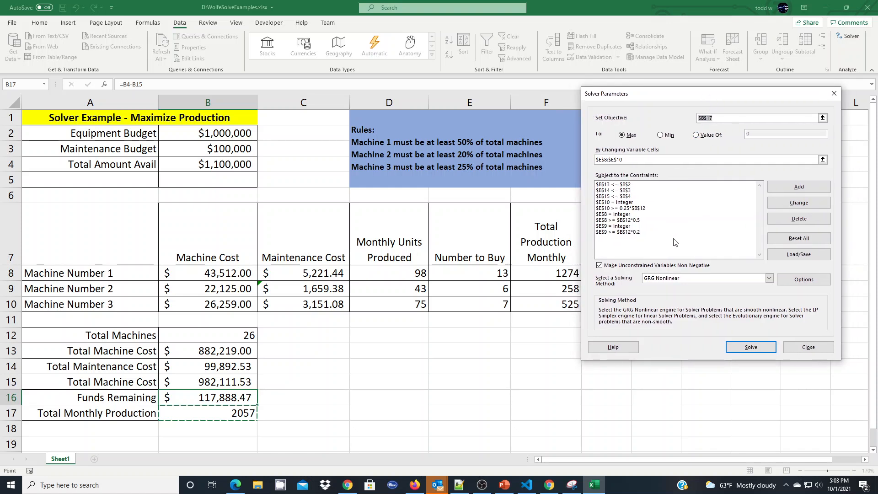